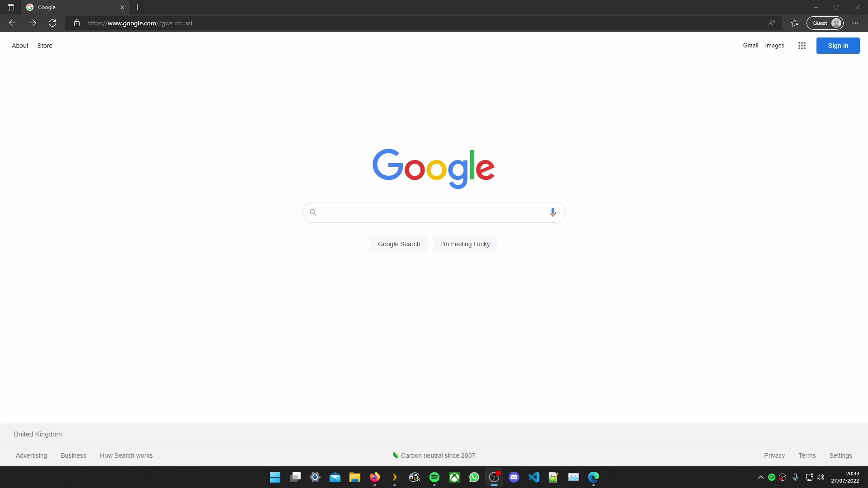
Search Google for "make mkv" and open the official MakeMKV website from the results
{"action": "left_click", "coordinate": [367, 215]}
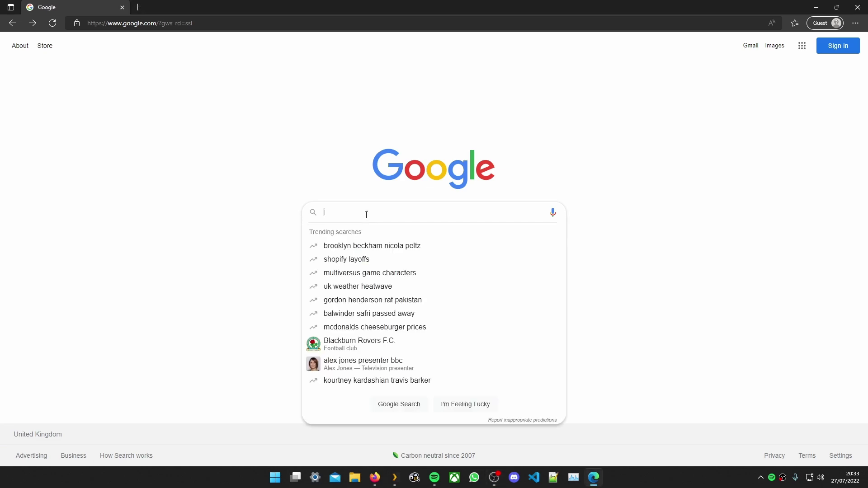
{"action": "type", "text": "make mkv"}
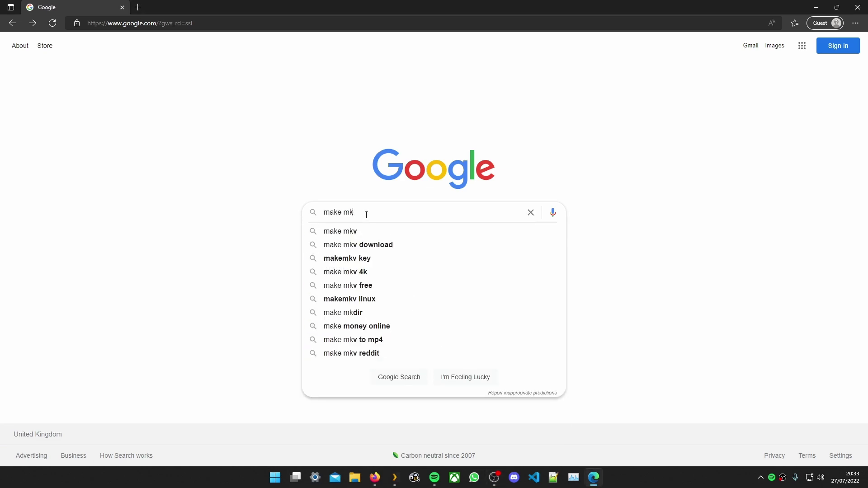
{"action": "key", "text": "Return"}
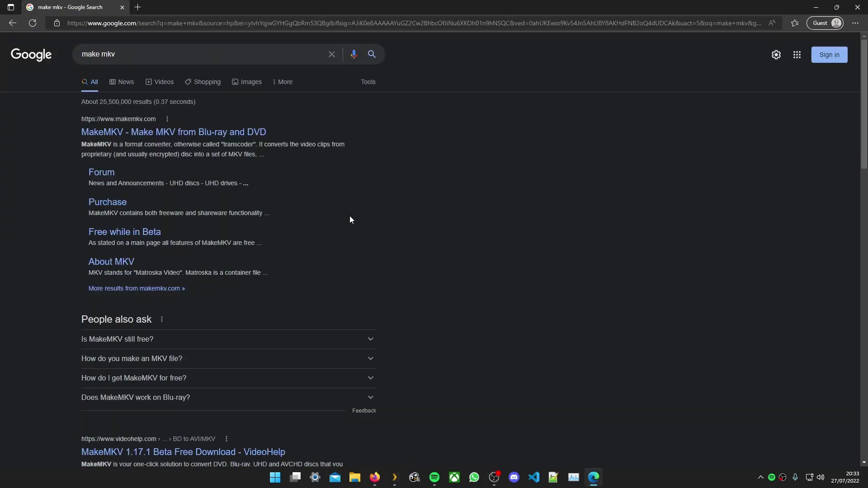
{"action": "left_click", "coordinate": [162, 132]}
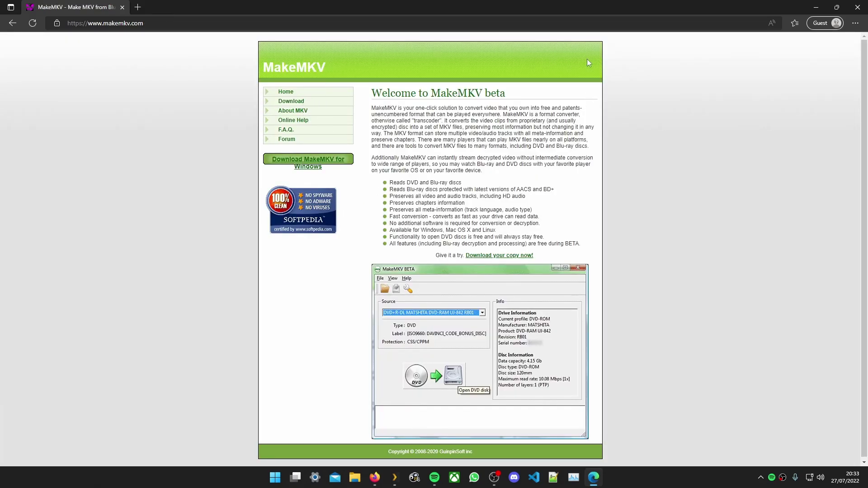
Download MakeMKV for Windows and launch its installer with English as the language
{"action": "left_click", "coordinate": [339, 163]}
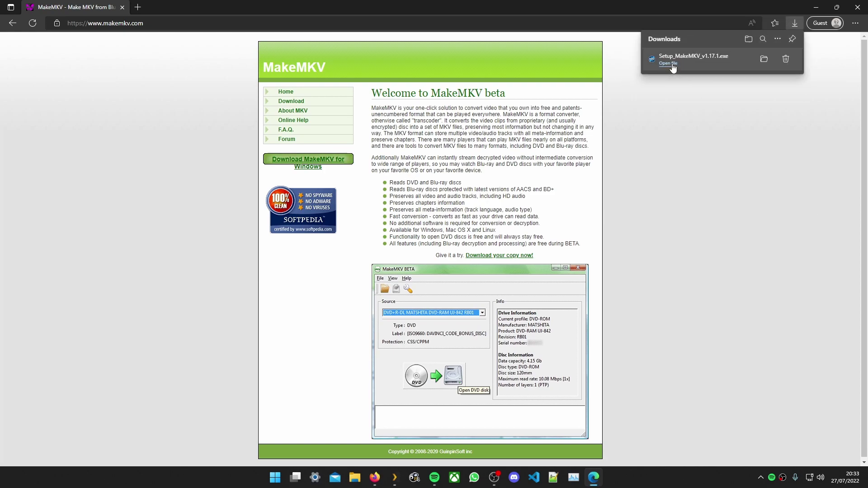
{"action": "left_click", "coordinate": [668, 67]}
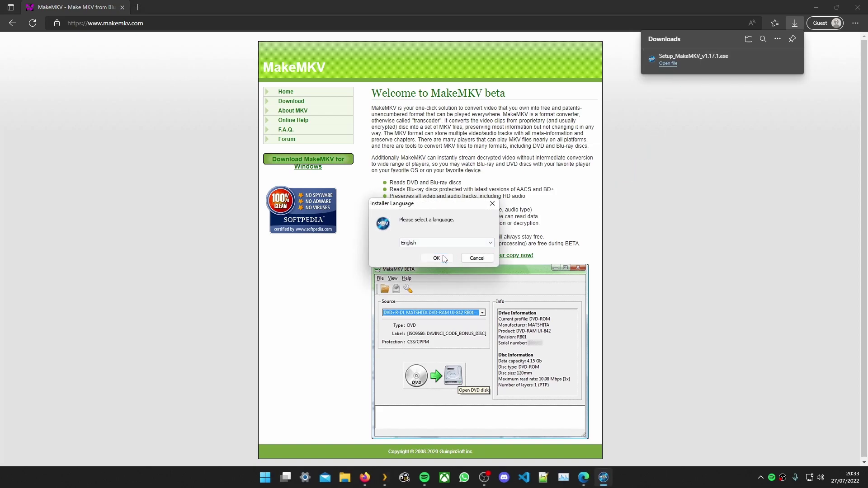
{"action": "left_click", "coordinate": [444, 258]}
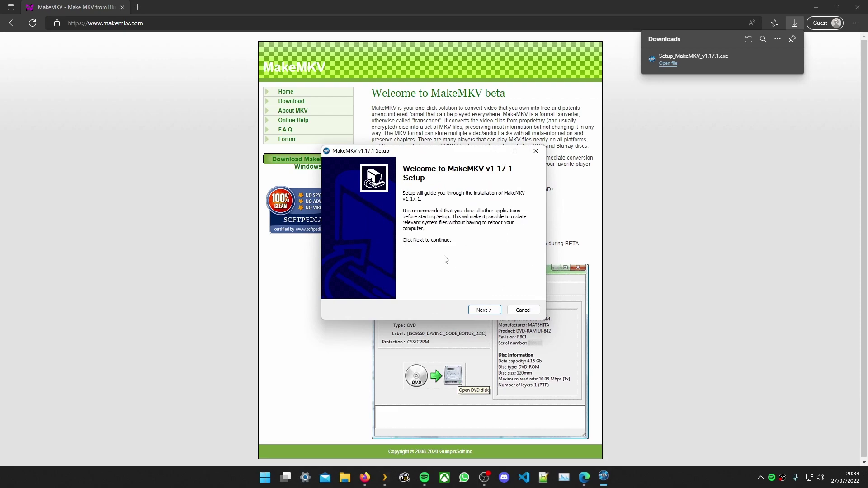
Begin the MakeMKV v1.17.1 setup and uninstall the previously installed version
{"action": "left_click", "coordinate": [483, 310]}
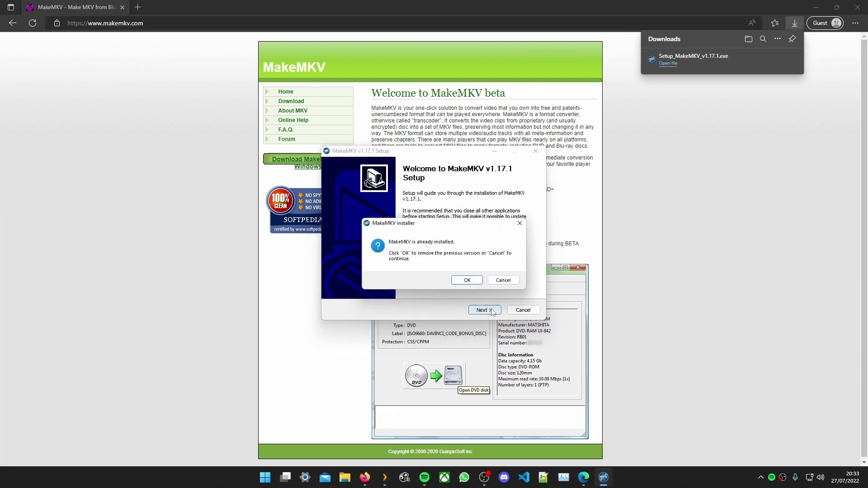
{"action": "left_click", "coordinate": [471, 282]}
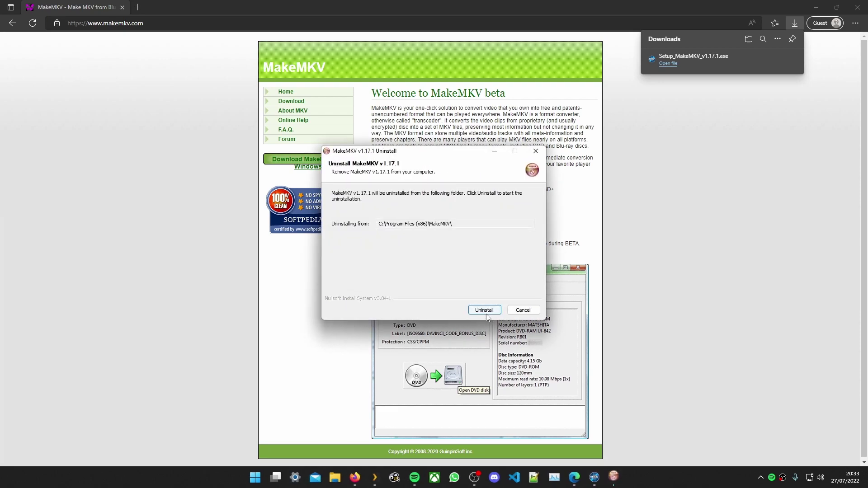
{"action": "left_click", "coordinate": [485, 310]}
{"action": "left_click", "coordinate": [508, 280]}
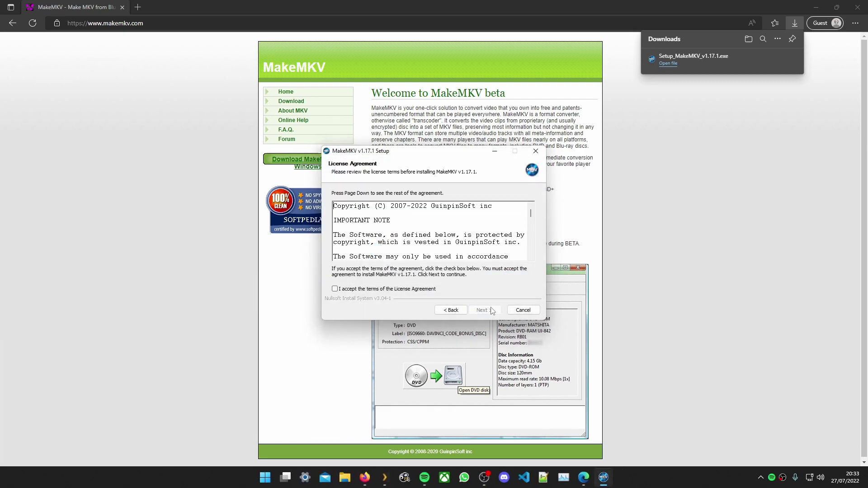
Accept the license agreement, install MakeMKV with the default components, and finish setup with Run MakeMKV v1.17.1 enabled
{"action": "left_click", "coordinate": [392, 291]}
{"action": "left_click", "coordinate": [485, 310]}
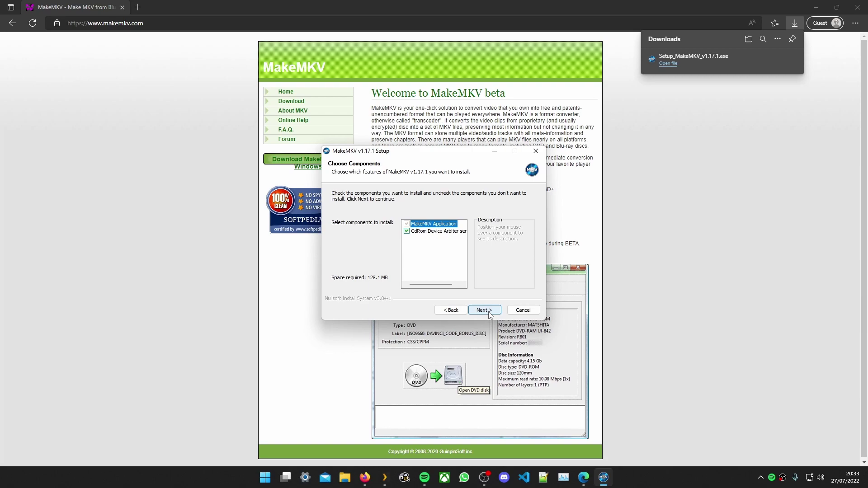
{"action": "left_click", "coordinate": [485, 310]}
{"action": "left_click", "coordinate": [485, 310]}
{"action": "left_click", "coordinate": [484, 310]}
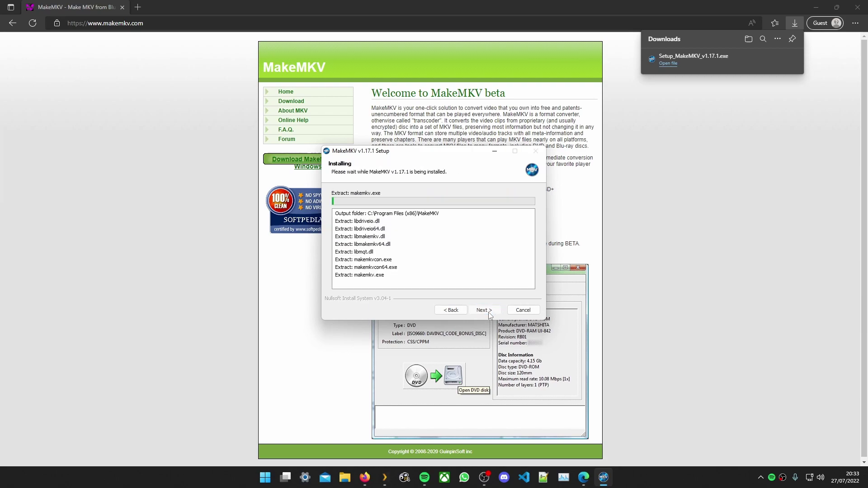
{"action": "left_click", "coordinate": [484, 310]}
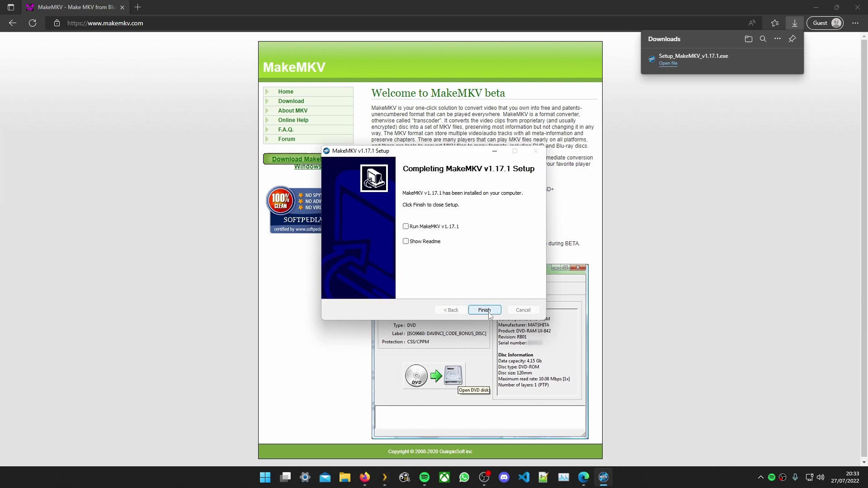
{"action": "left_click", "coordinate": [405, 226]}
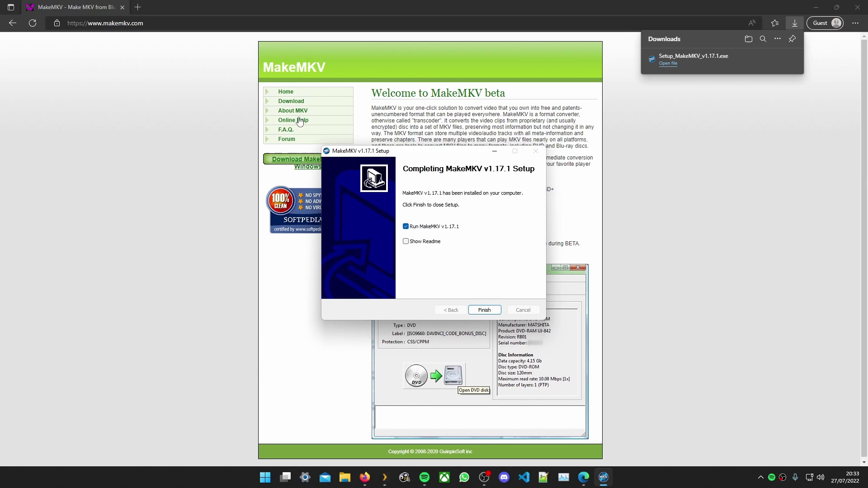
{"action": "left_click", "coordinate": [484, 310]}
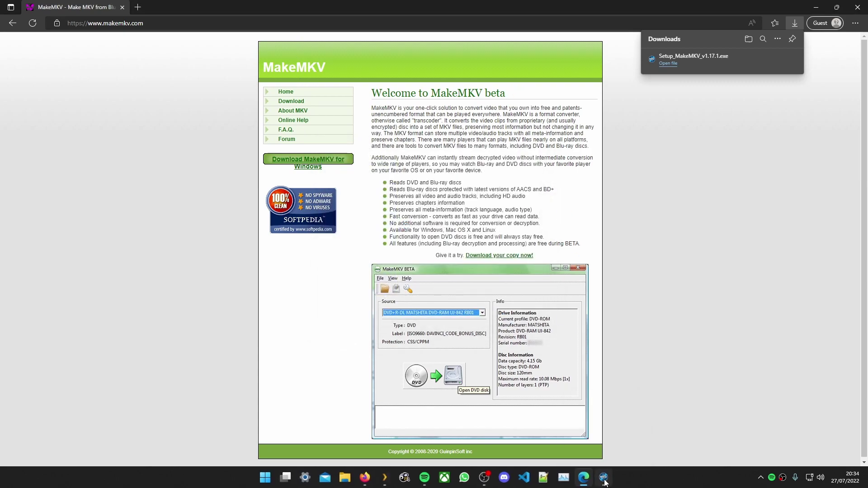
Switch to the browser and open the "MakeMKV is free while in beta" topic under News and Announcements in the MakeMKV forum
{"action": "left_click_drag", "start_coordinate": [407, 90], "coordinate": [475, 88]}
{"action": "left_click", "coordinate": [383, 99]}
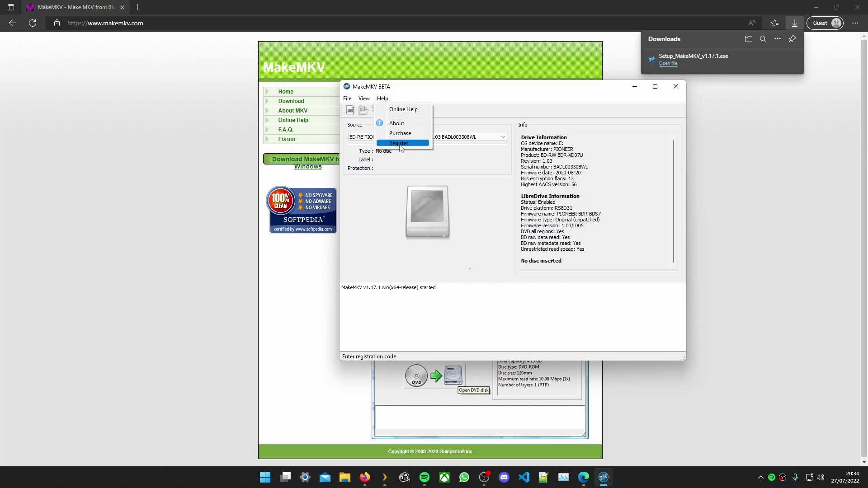
{"action": "left_click", "coordinate": [237, 119]}
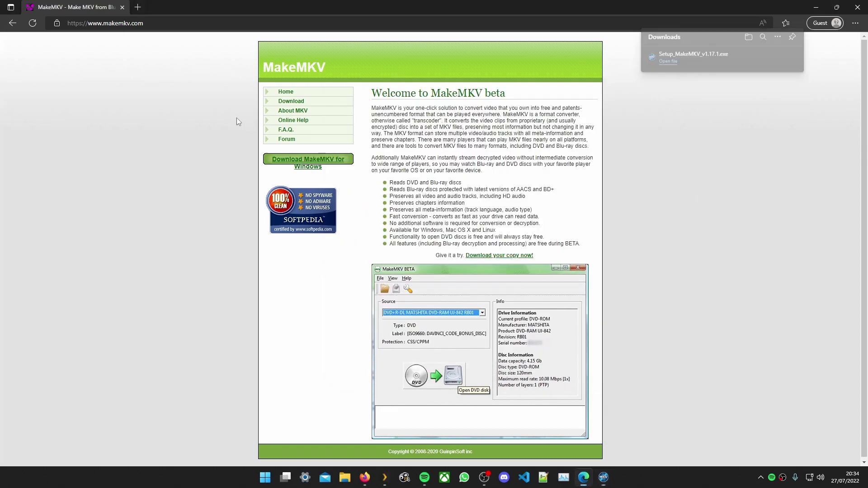
{"action": "left_click", "coordinate": [286, 141]}
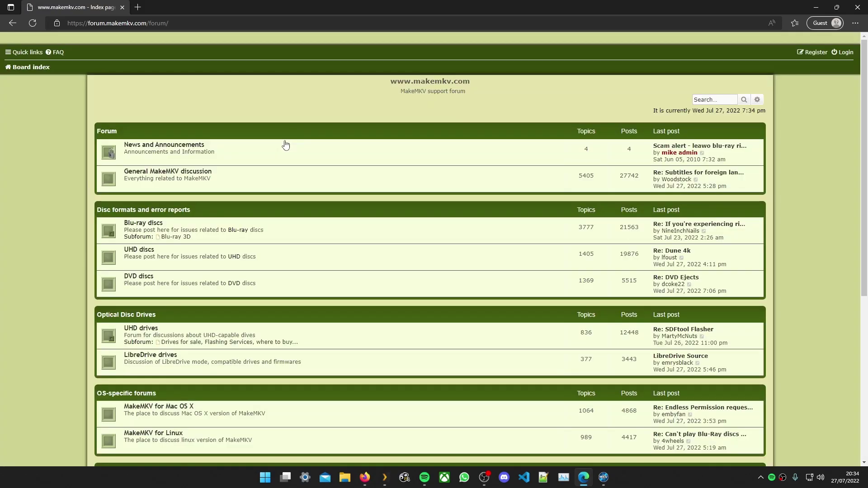
{"action": "left_click", "coordinate": [158, 146]}
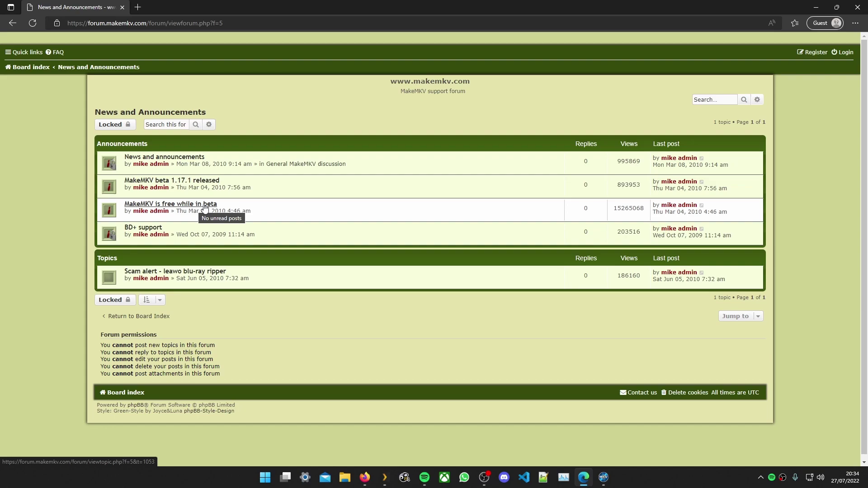
{"action": "left_click", "coordinate": [204, 207]}
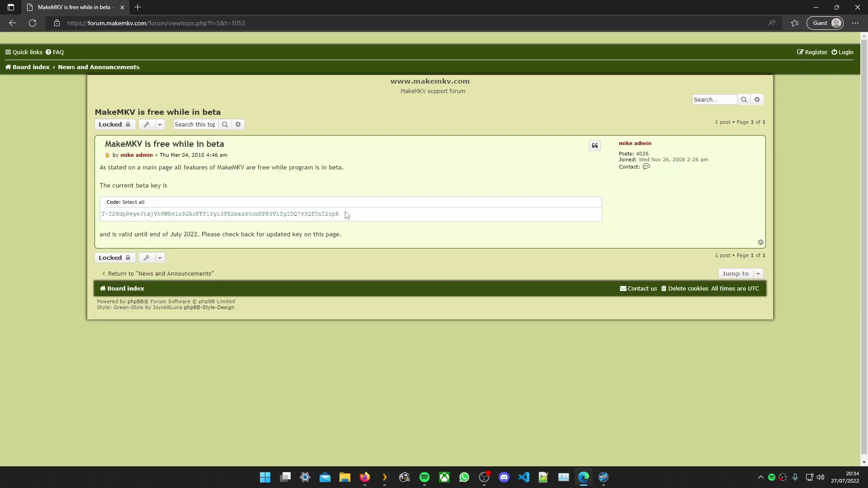
Copy the current beta key from the forum post and highlight the note about its validity
{"action": "left_click_drag", "start_coordinate": [347, 215], "coordinate": [386, 215]}
{"action": "key", "text": "ctrl+c"}
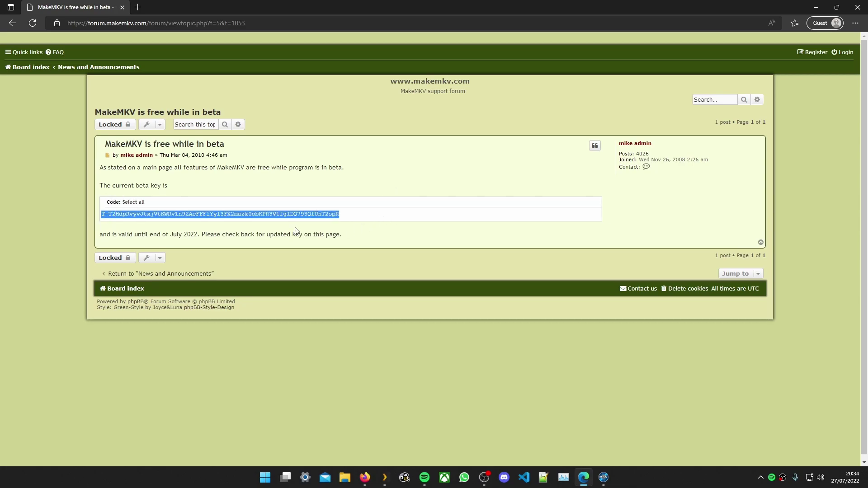
{"action": "left_click_drag", "start_coordinate": [161, 234], "coordinate": [373, 242]}
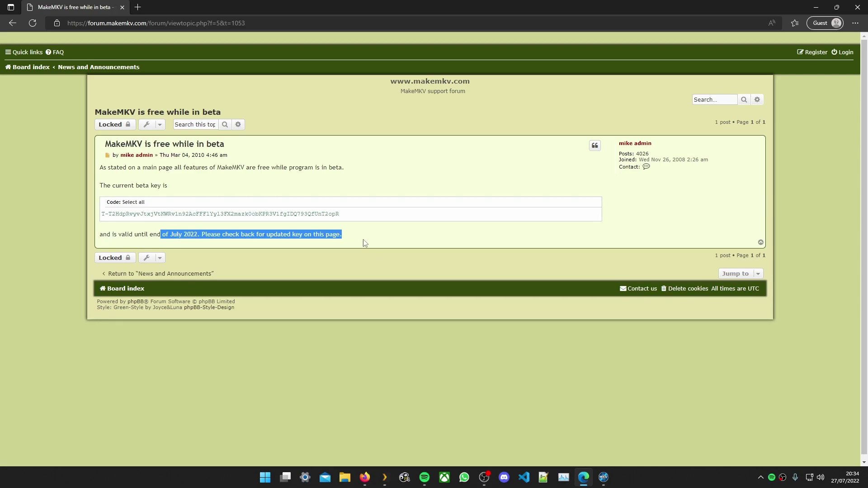
{"action": "left_click_drag", "start_coordinate": [102, 217], "coordinate": [367, 219]}
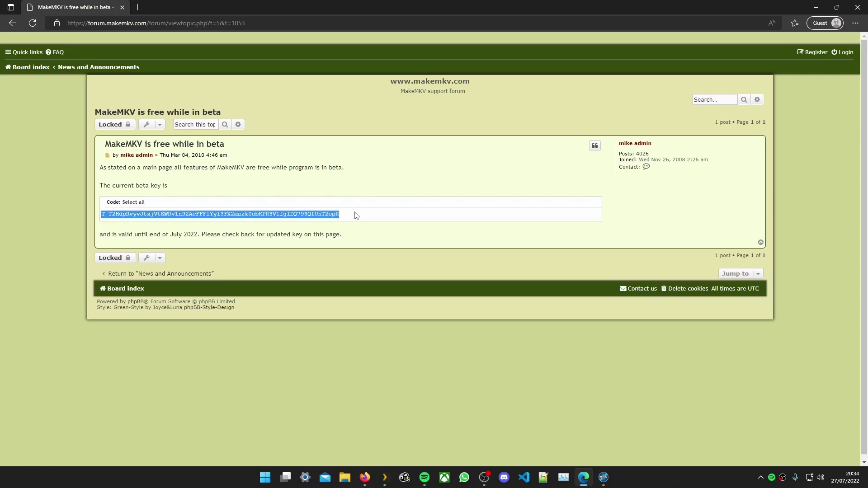
Switch to MakeMKV and register it by pasting the copied beta licence key as the registration code
{"action": "left_click", "coordinate": [604, 478]}
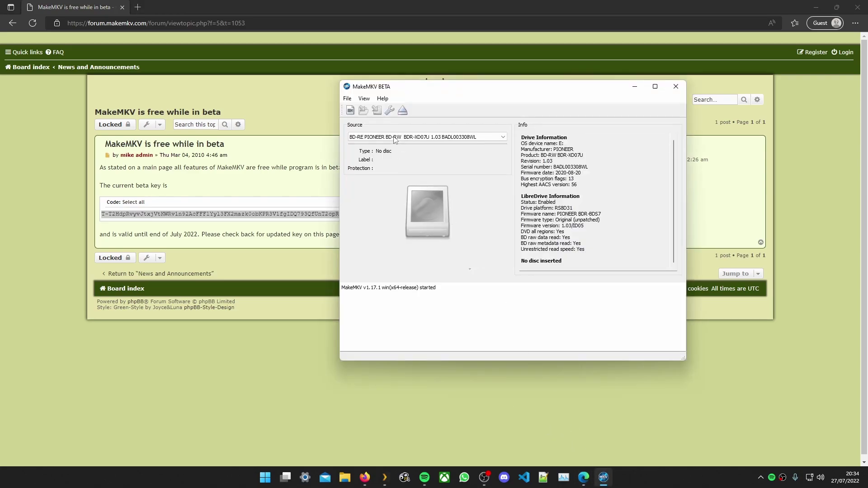
{"action": "left_click", "coordinate": [382, 98]}
{"action": "left_click", "coordinate": [406, 147]}
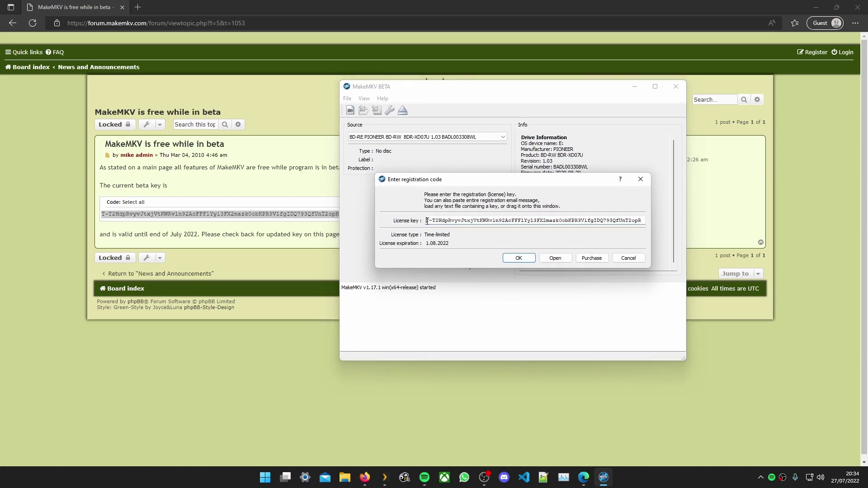
{"action": "left_click_drag", "start_coordinate": [426, 221], "coordinate": [647, 221]}
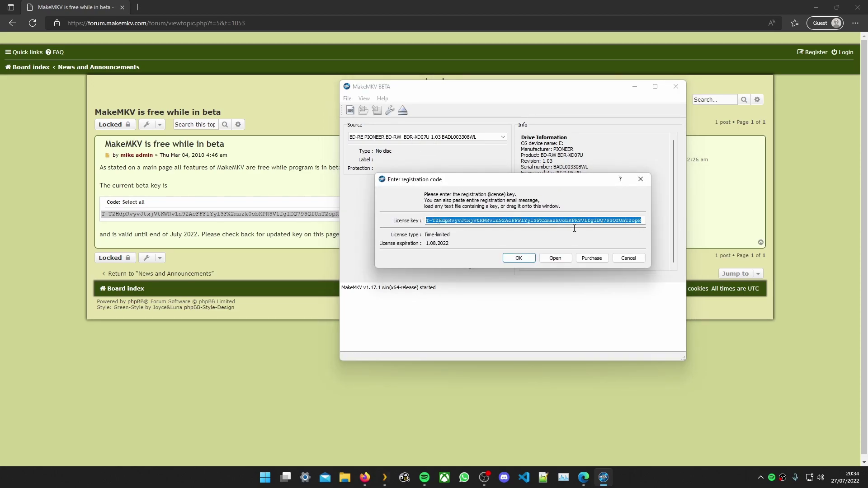
{"action": "key", "text": "ctrl+v"}
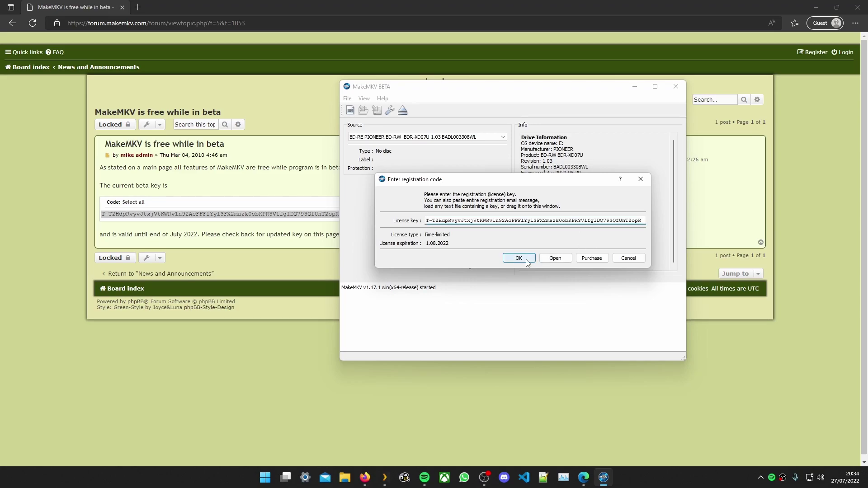
{"action": "left_click", "coordinate": [526, 262]}
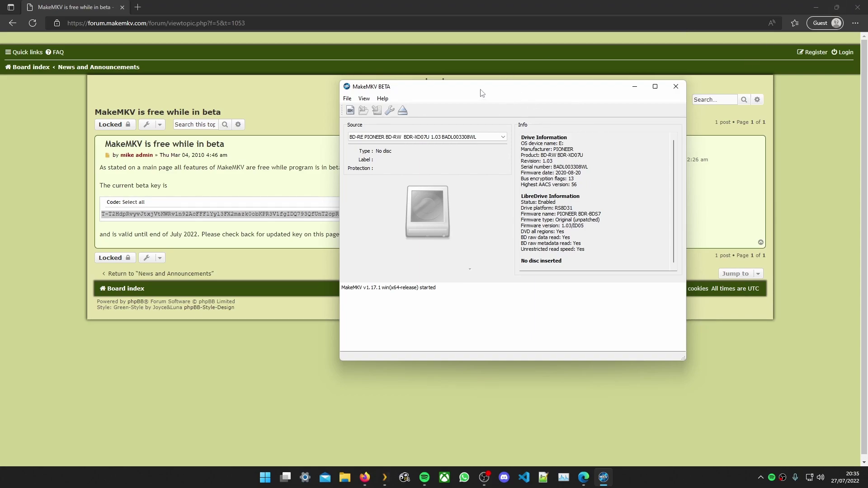
Open the inserted Scott Pilgrim Blu-ray disc and widen the title list and window to fit the full descriptions
{"action": "left_click_drag", "start_coordinate": [482, 92], "coordinate": [392, 108]}
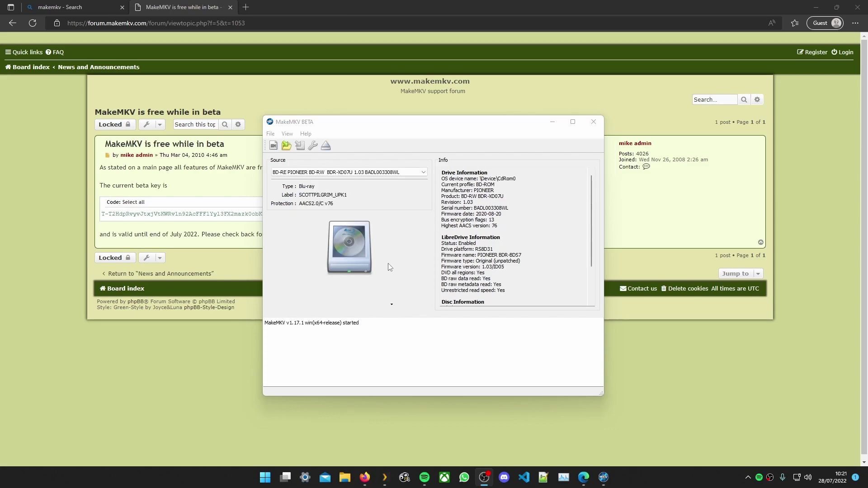
{"action": "left_click", "coordinate": [343, 250]}
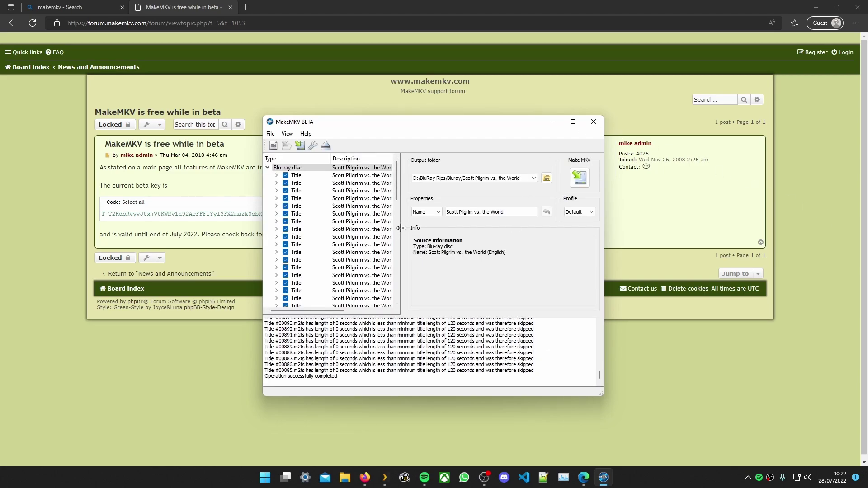
{"action": "left_click_drag", "start_coordinate": [403, 228], "coordinate": [473, 228]}
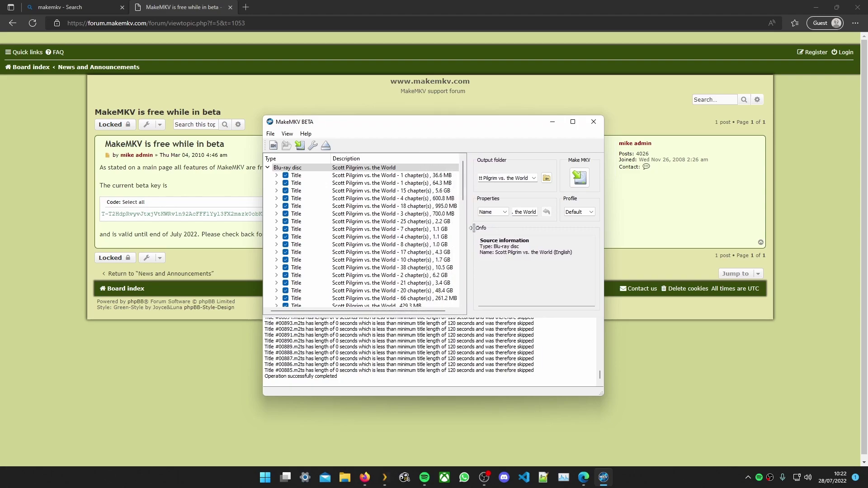
{"action": "left_click_drag", "start_coordinate": [604, 228], "coordinate": [640, 227]}
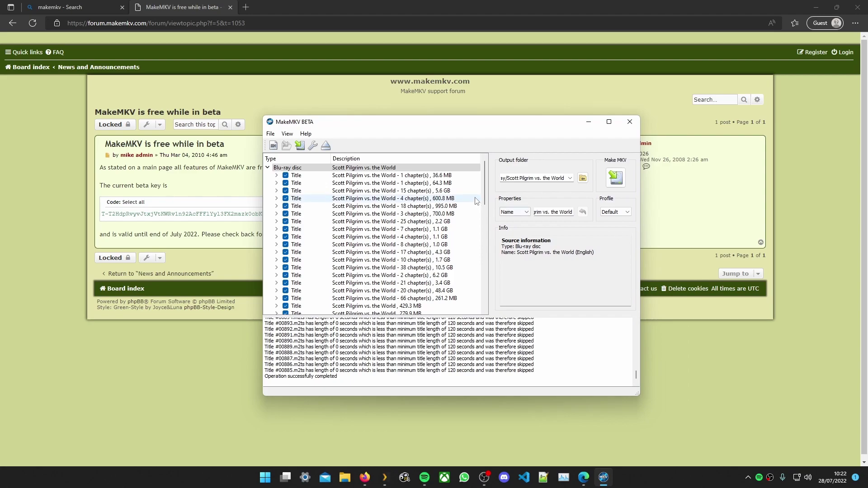
Unselect all titles on the Blu-ray disc and select only the 20-chapter, 48.4 GB title
{"action": "right_click", "coordinate": [286, 168]}
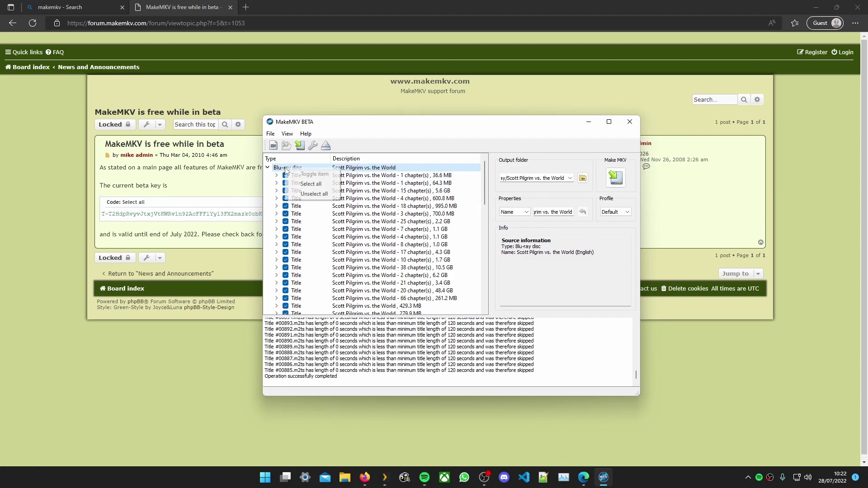
{"action": "left_click", "coordinate": [316, 193]}
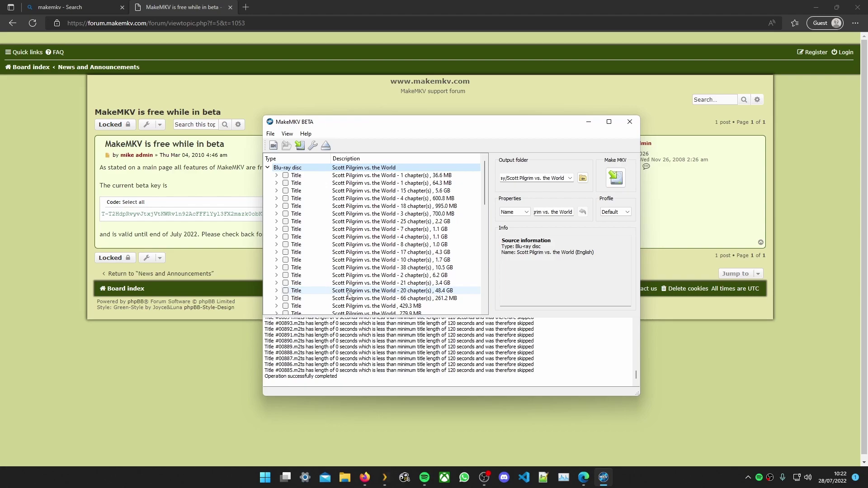
{"action": "left_click", "coordinate": [286, 290]}
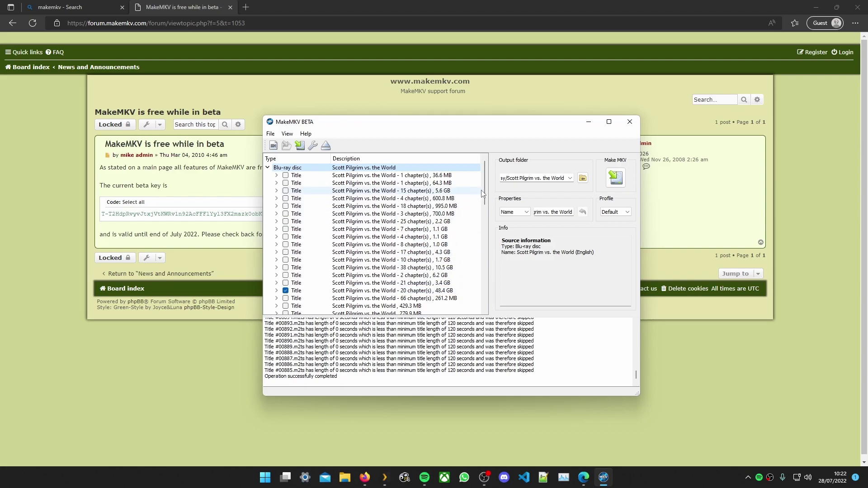
Rip the selected 48.4 GB title to MKV in the chosen output folder, overwriting the existing Scott Pilgrim vs. the World_t15.mkv file
{"action": "left_click_drag", "start_coordinate": [483, 194], "coordinate": [483, 168]}
{"action": "left_click", "coordinate": [614, 177]}
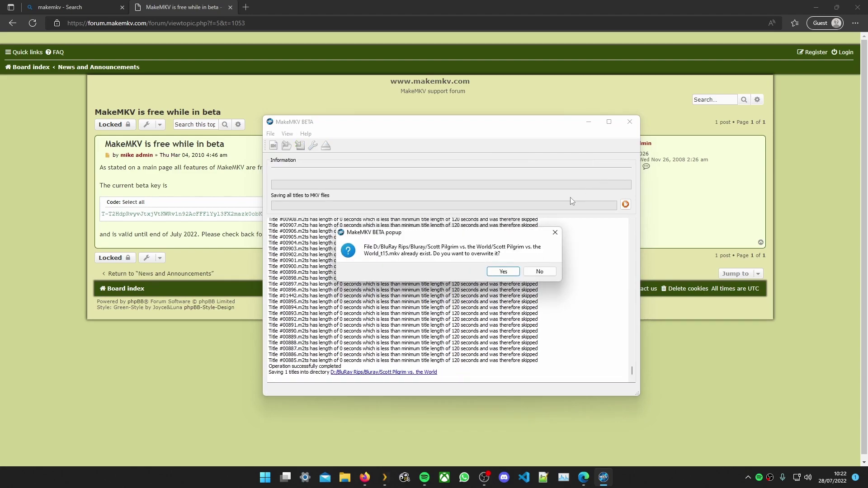
{"action": "left_click", "coordinate": [504, 274]}
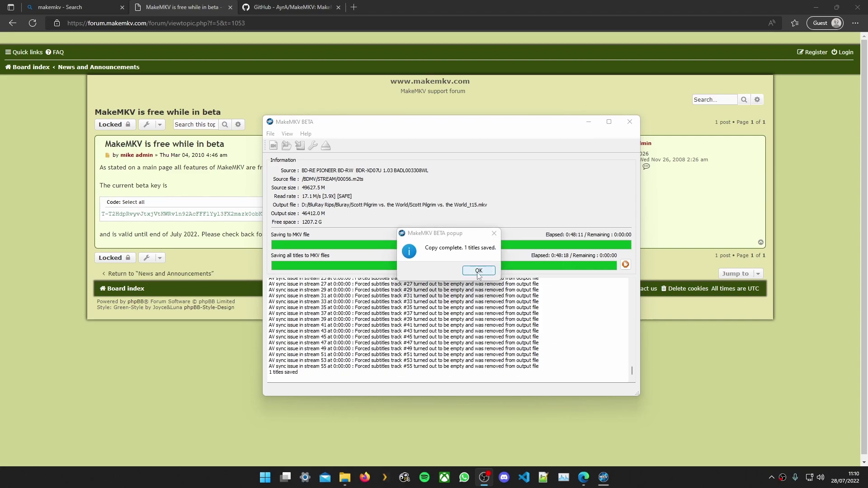
{"action": "left_click", "coordinate": [478, 271]}
Switch to File Explorer, open the Scott Pilgrim vs. the World folder and examine the ripped MKV's details in MediaInfo
{"action": "left_click", "coordinate": [350, 473]}
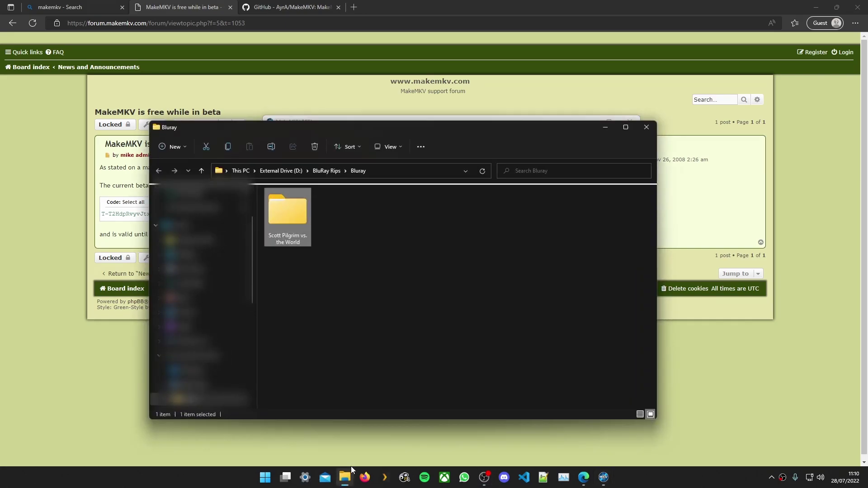
{"action": "double_click", "coordinate": [287, 232]}
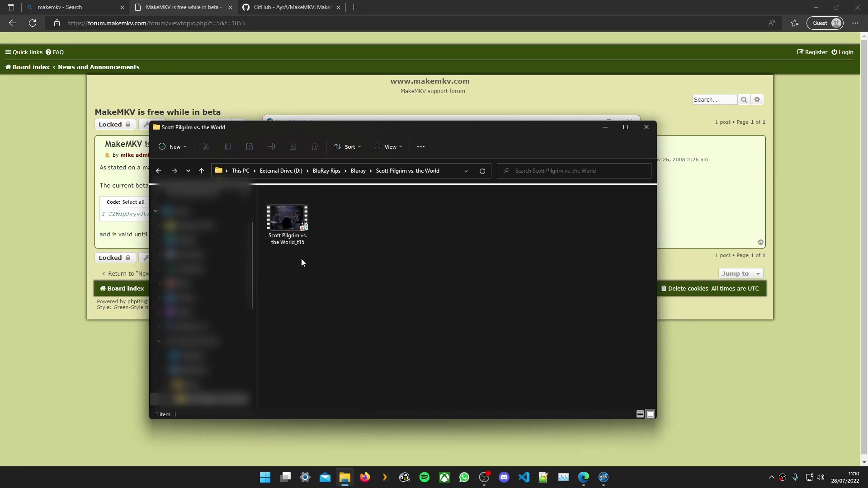
{"action": "right_click", "coordinate": [293, 215]}
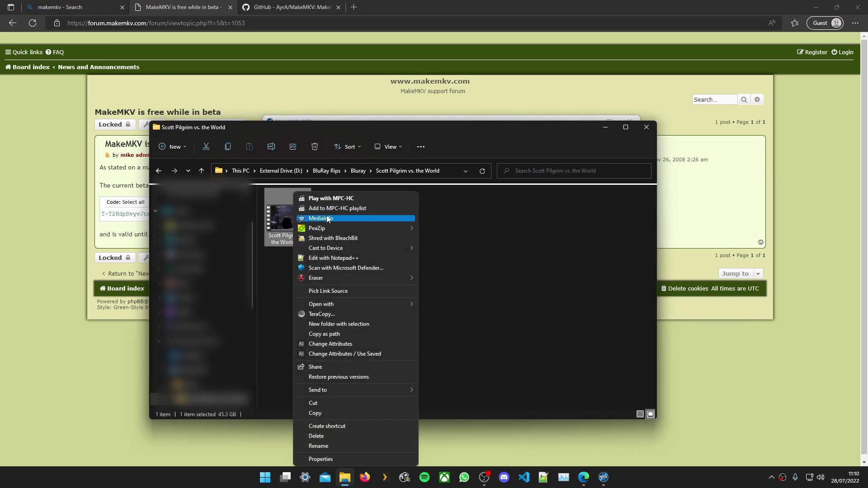
{"action": "left_click", "coordinate": [357, 221]}
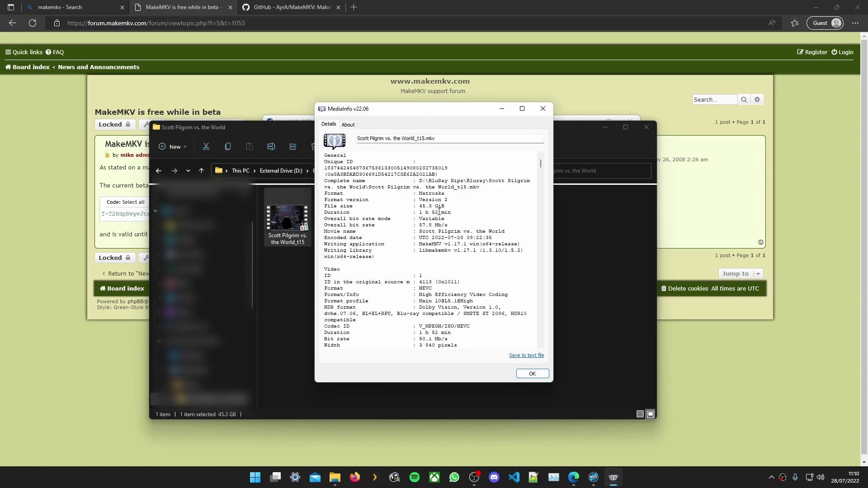
{"action": "scroll", "coordinate": [470, 219], "scroll_direction": "down", "scroll_amount": 4}
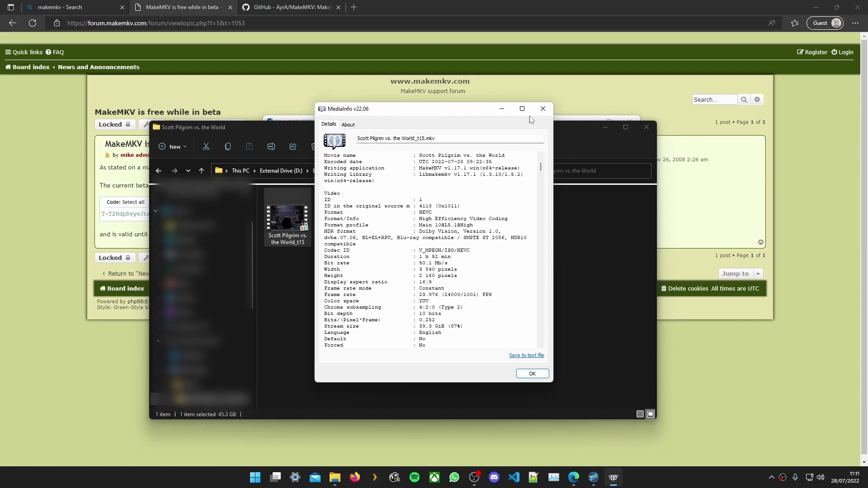
{"action": "left_click", "coordinate": [543, 108]}
{"action": "left_click", "coordinate": [459, 315]}
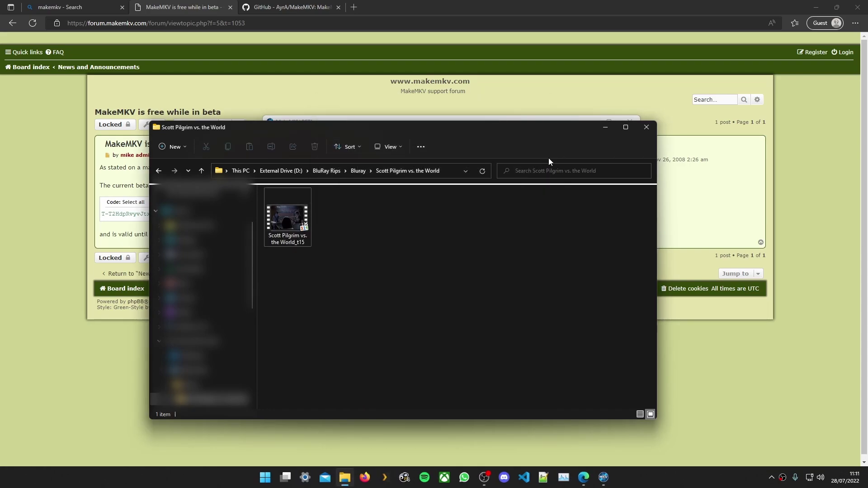
{"action": "left_click", "coordinate": [645, 132]}
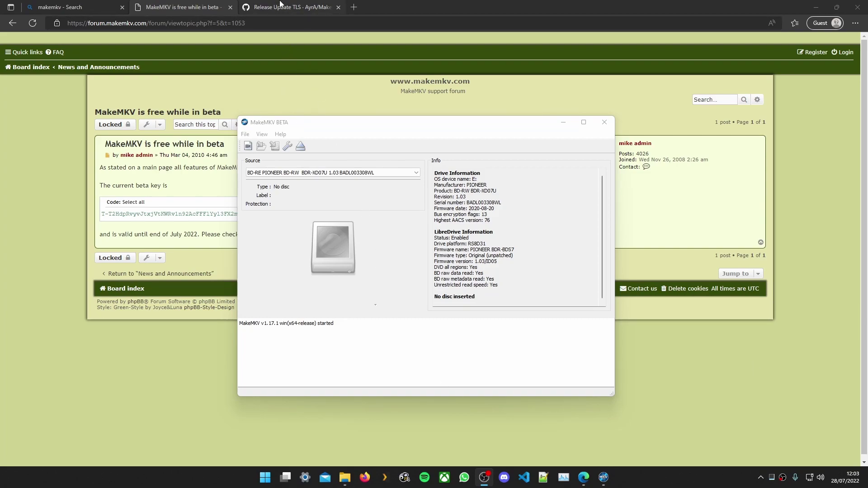
Switch to the browser, download MakeMKVUpdater.exe from the MakeMKV repository's Update TLS release on GitHub and show it in the Downloads folder
{"action": "left_click", "coordinate": [280, 8]}
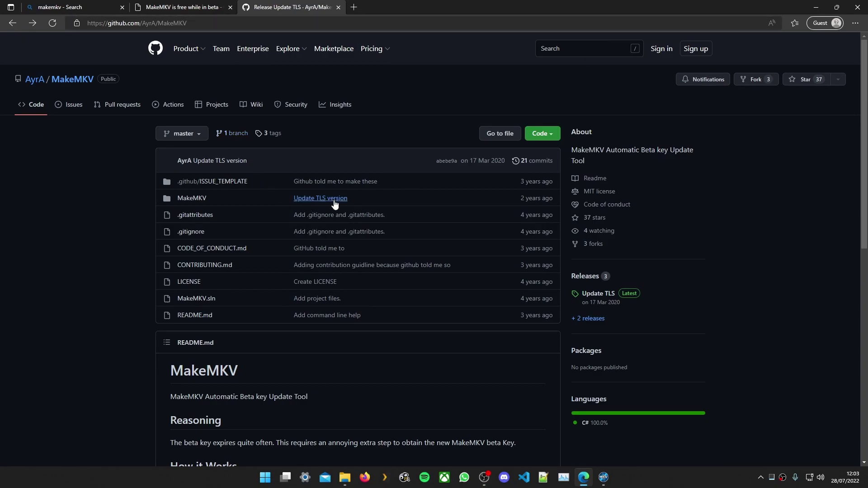
{"action": "left_click", "coordinate": [592, 296]}
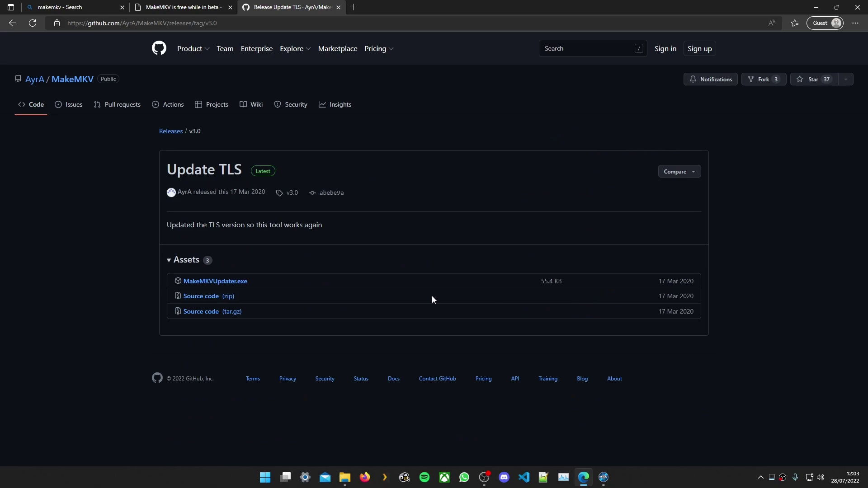
{"action": "left_click", "coordinate": [219, 287]}
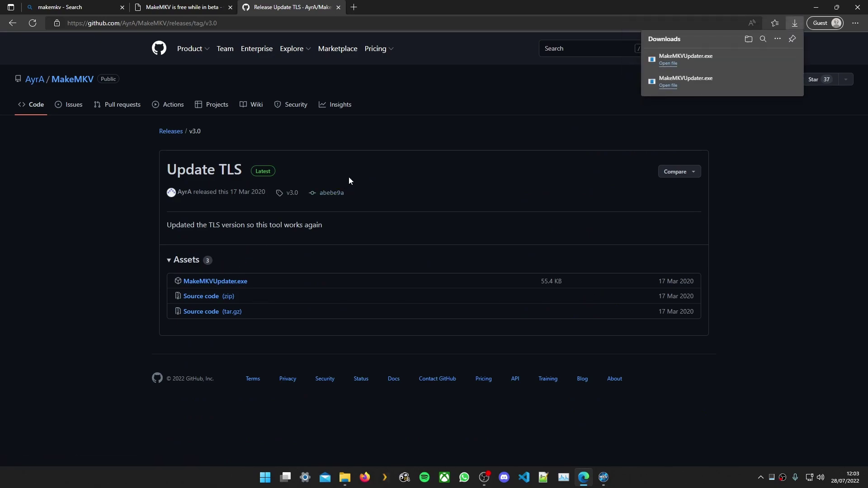
{"action": "left_click", "coordinate": [764, 59]}
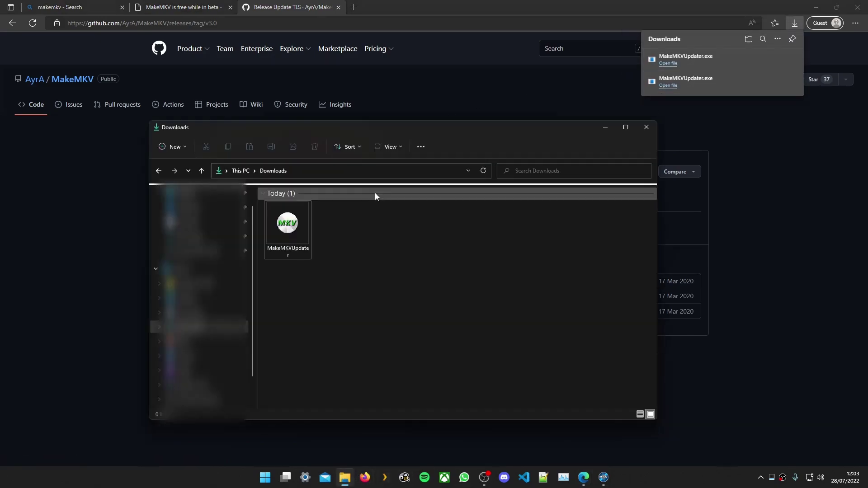
Launch MakeMKV through the downloaded MakeMKVUpdater, close it and unpin MakeMKV from the taskbar
{"action": "left_click", "coordinate": [275, 226]}
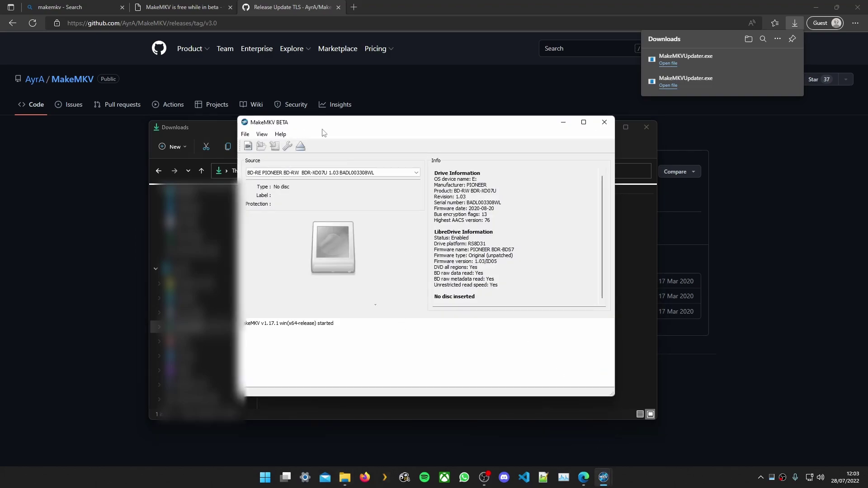
{"action": "left_click", "coordinate": [604, 122]}
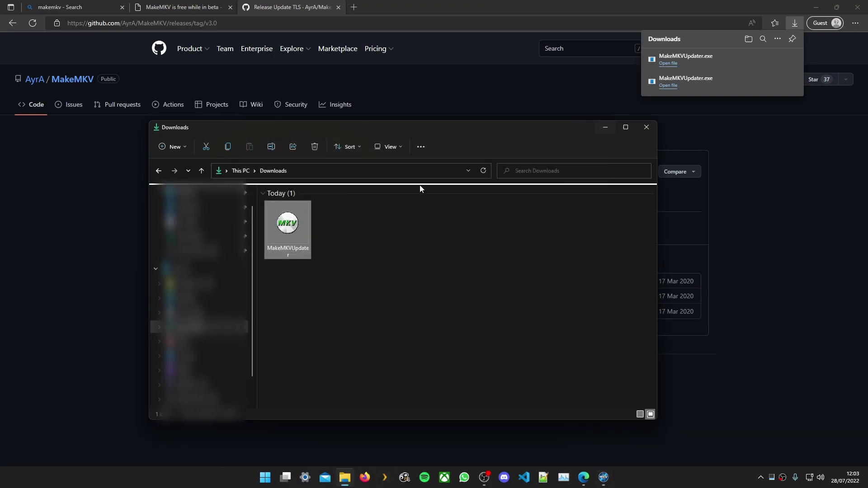
{"action": "right_click", "coordinate": [603, 477]}
{"action": "left_click", "coordinate": [601, 454]}
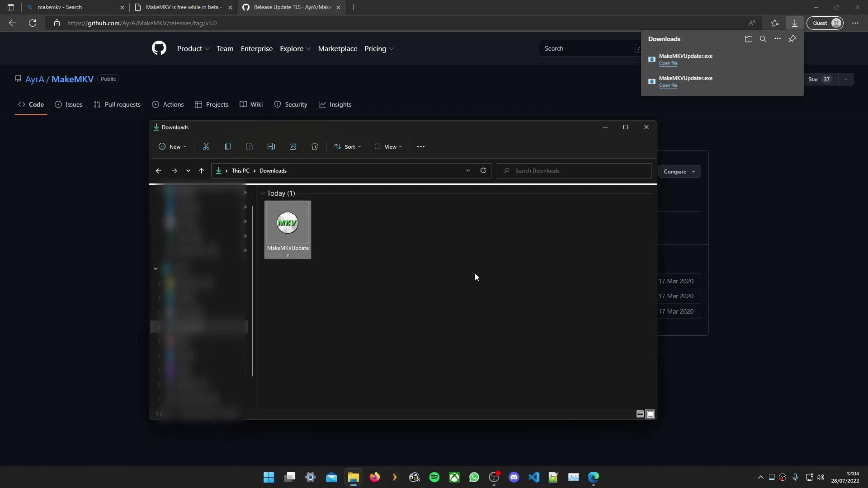
Launch and close MakeMKV through the updater once more, and create a desktop shortcut to MakeMKVUpdater
{"action": "key", "text": "Return"}
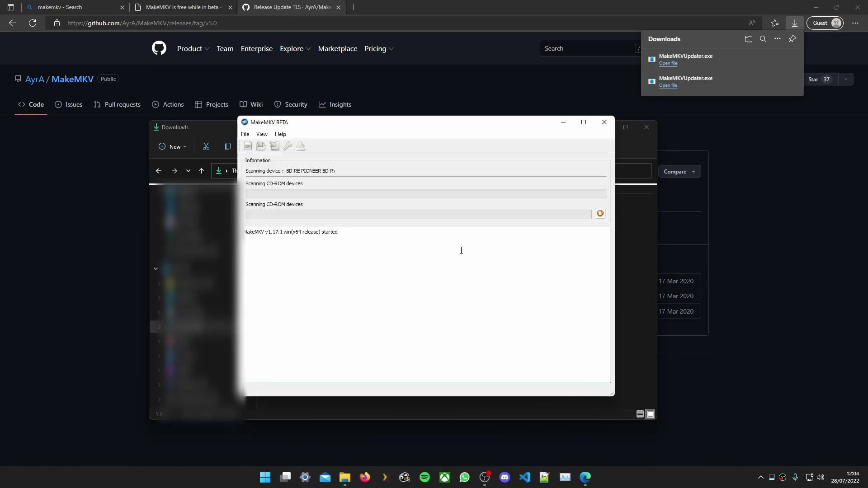
{"action": "left_click", "coordinate": [605, 123]}
{"action": "right_click", "coordinate": [289, 226]}
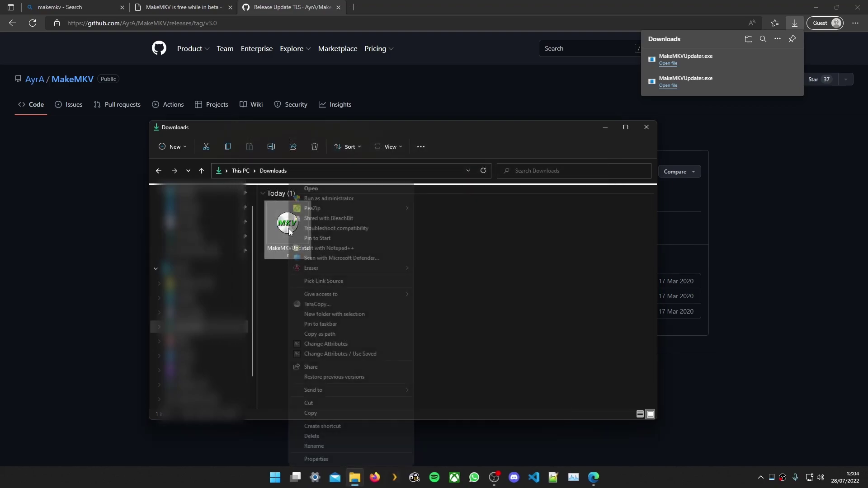
{"action": "mouse_move", "coordinate": [356, 387]}
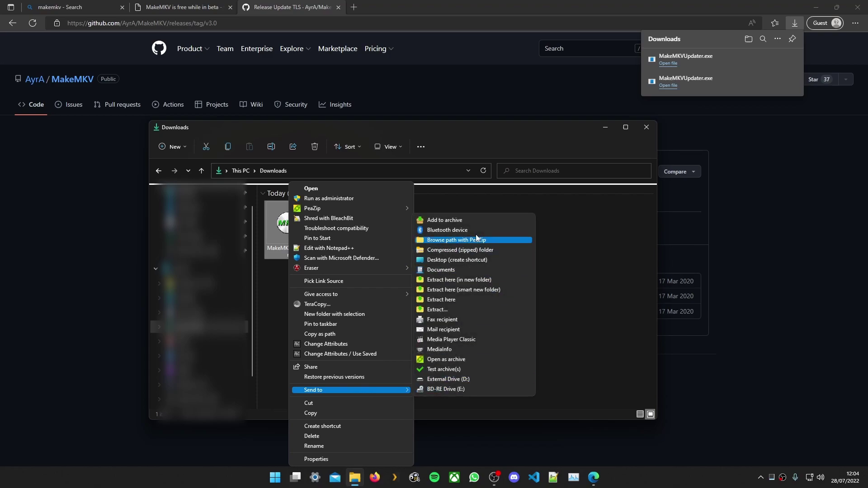
{"action": "left_click", "coordinate": [466, 260]}
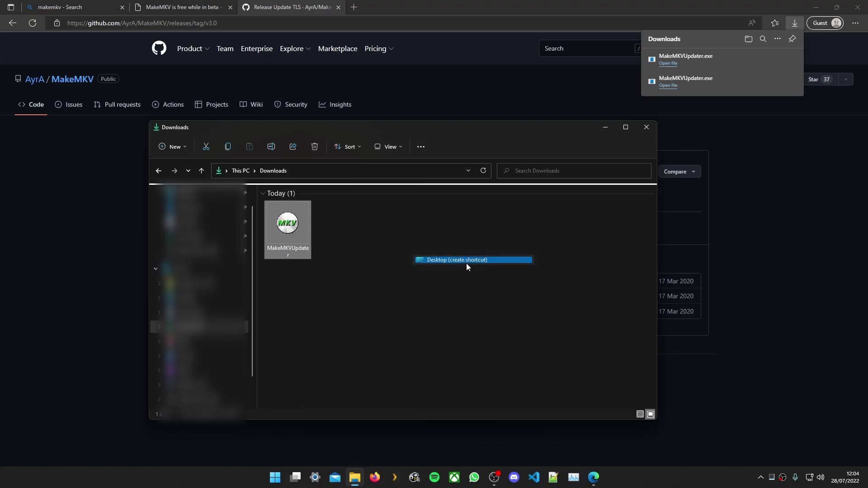
{"action": "left_click", "coordinate": [468, 301]}
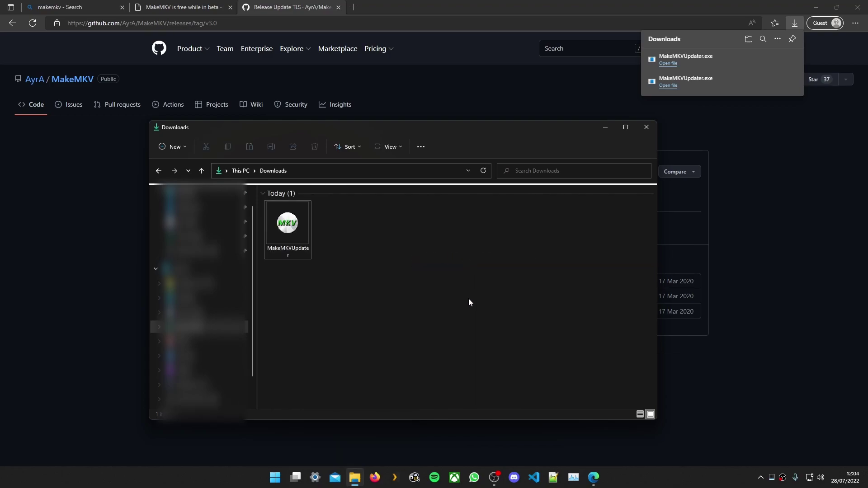